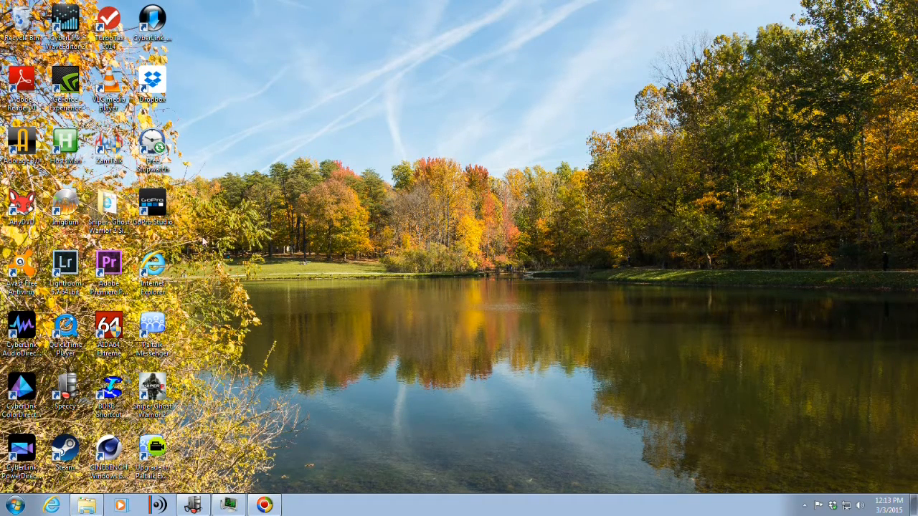
# Play the original GOPR0023 video from the For Today video folder to examine its fisheye distortion, and close the player.
pyautogui.click(96, 505)
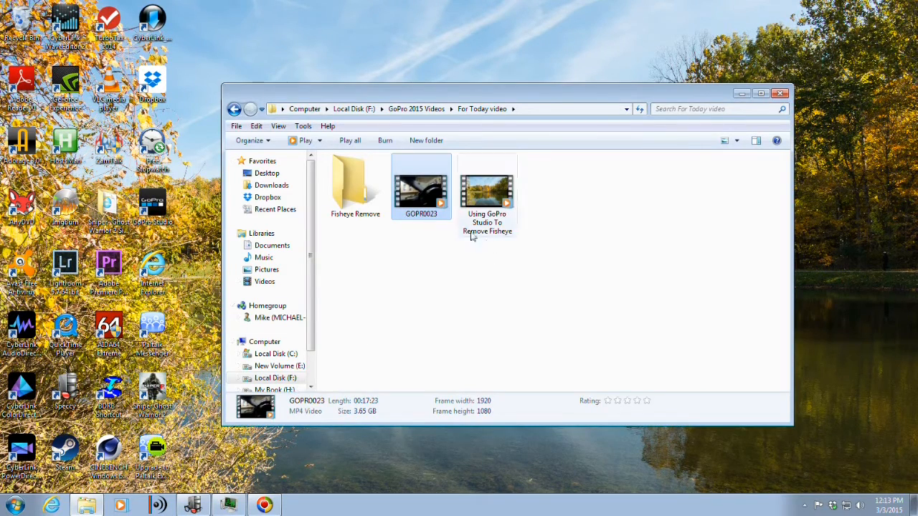
pyautogui.doubleClick(419, 199)
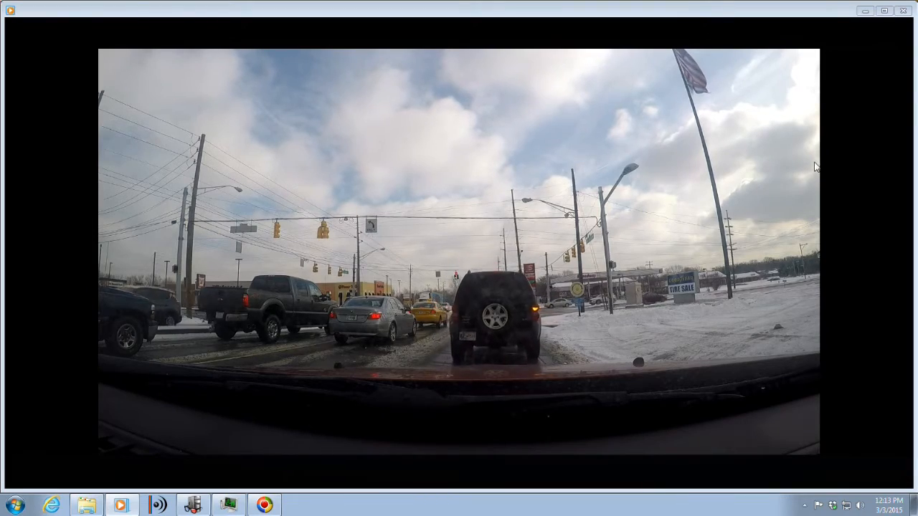
pyautogui.click(903, 12)
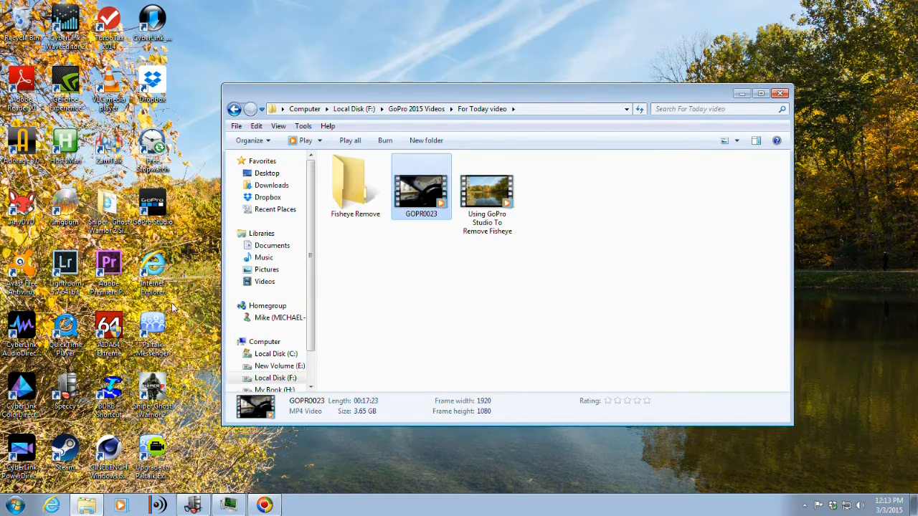
# Switch to GoPro Studio and import the GOPR0023 clip from the For Today video folder within GoPro 2015 Videos.
pyautogui.click(154, 210)
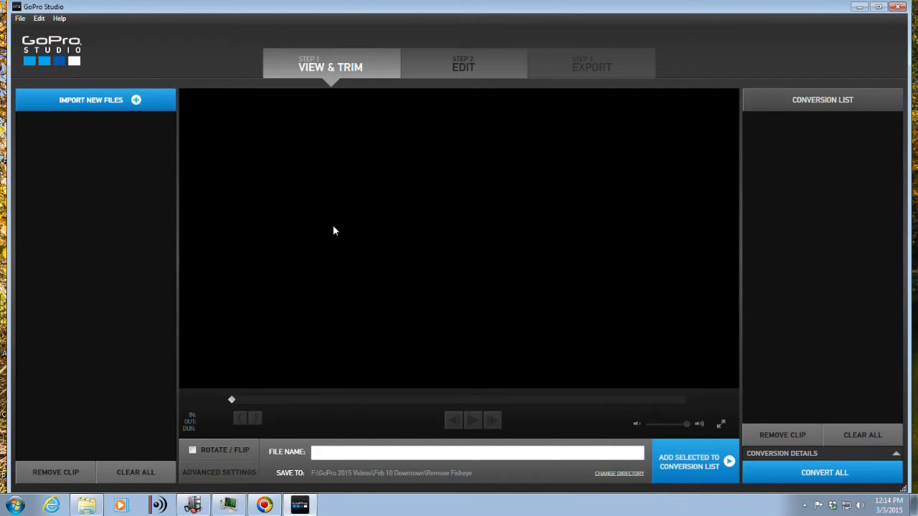
pyautogui.click(92, 99)
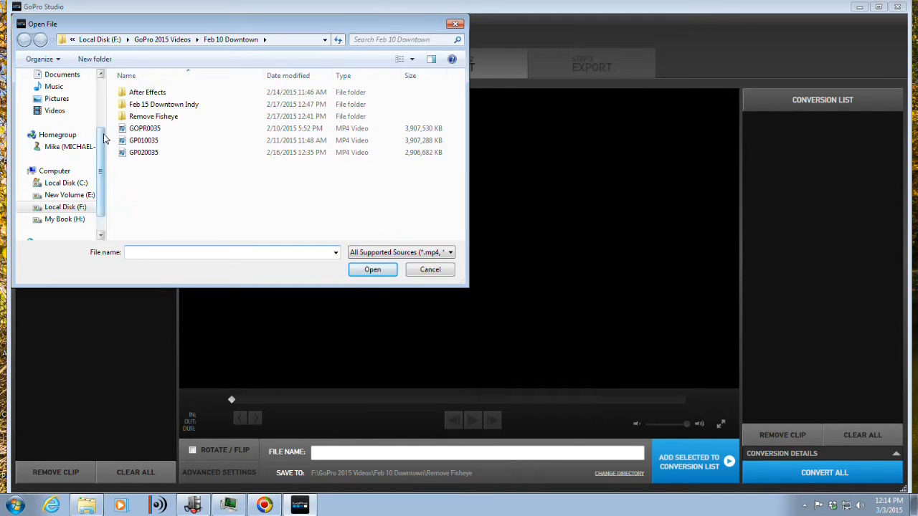
pyautogui.click(152, 42)
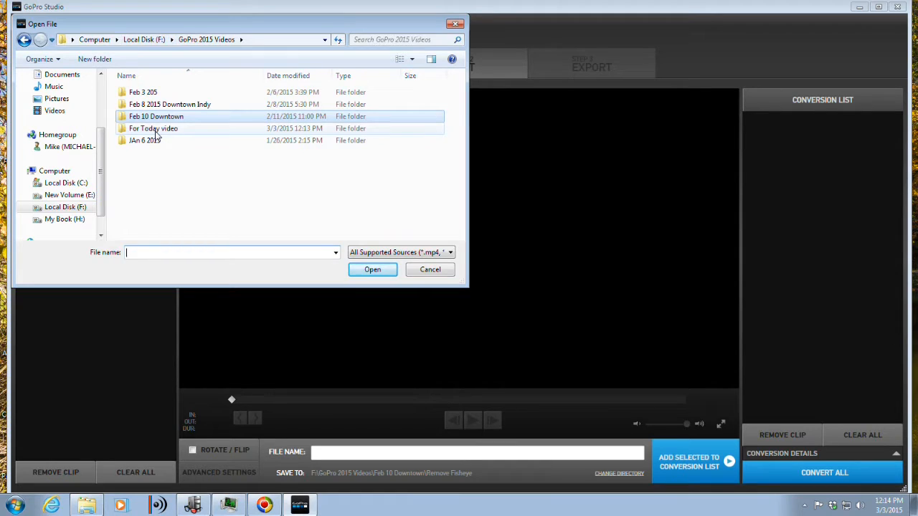
pyautogui.doubleClick(156, 134)
pyautogui.click(212, 117)
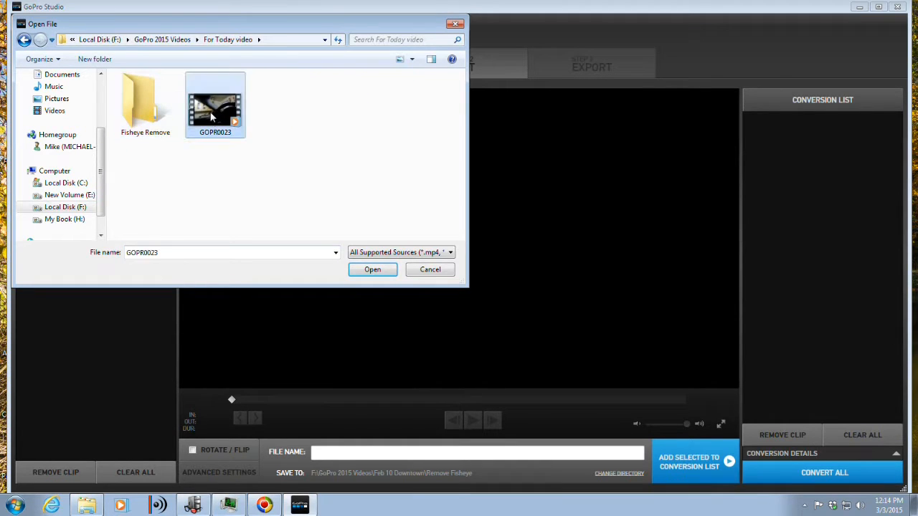
pyautogui.click(372, 270)
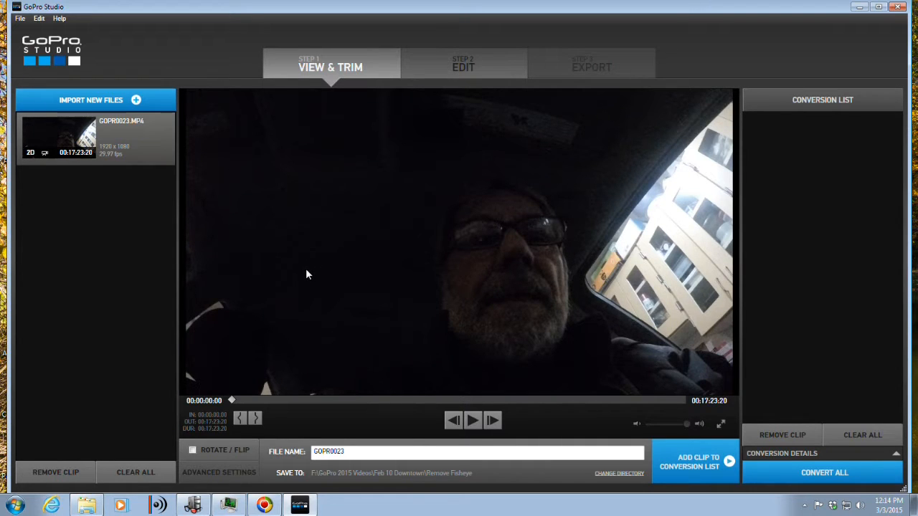
# Change the clip's save directory to the Fisheye Remove folder inside For Today video on Local Disk (F:).
pyautogui.click(616, 474)
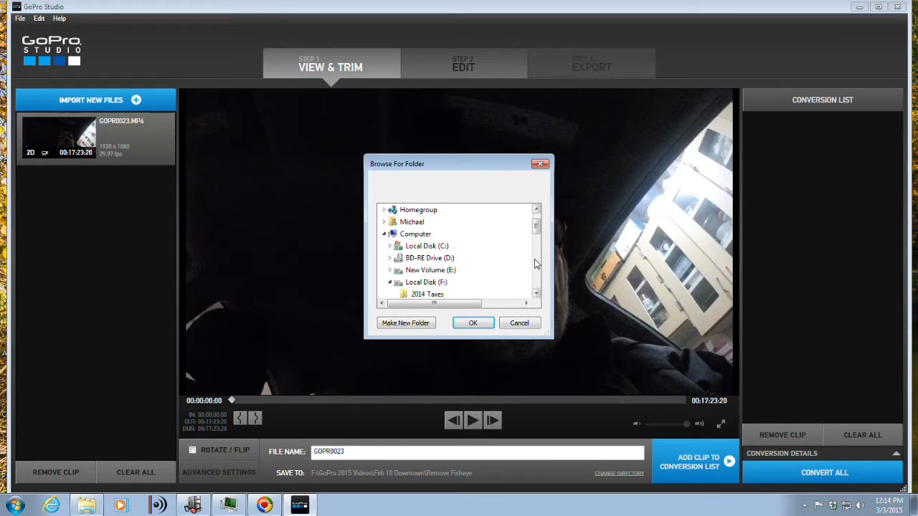
pyautogui.moveTo(536, 230); pyautogui.dragTo(536, 241)
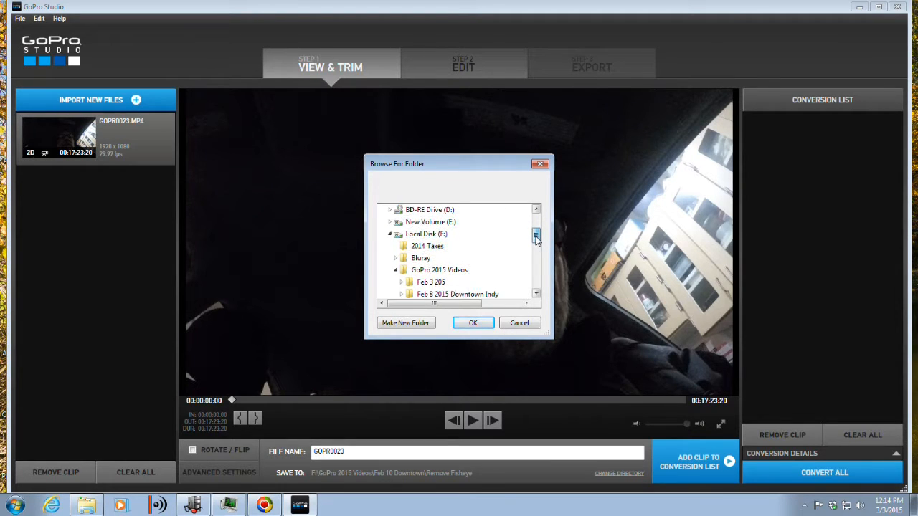
pyautogui.click(428, 237)
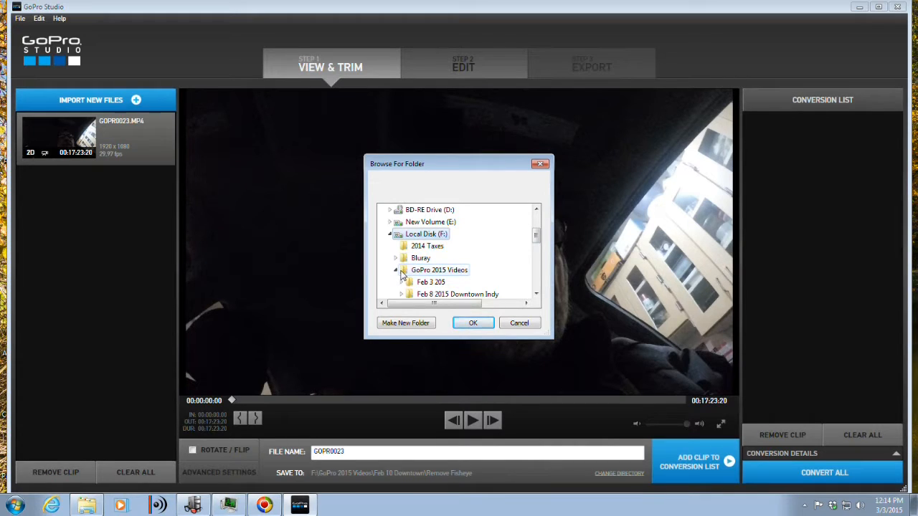
pyautogui.click(403, 272)
pyautogui.moveTo(537, 237); pyautogui.dragTo(540, 245)
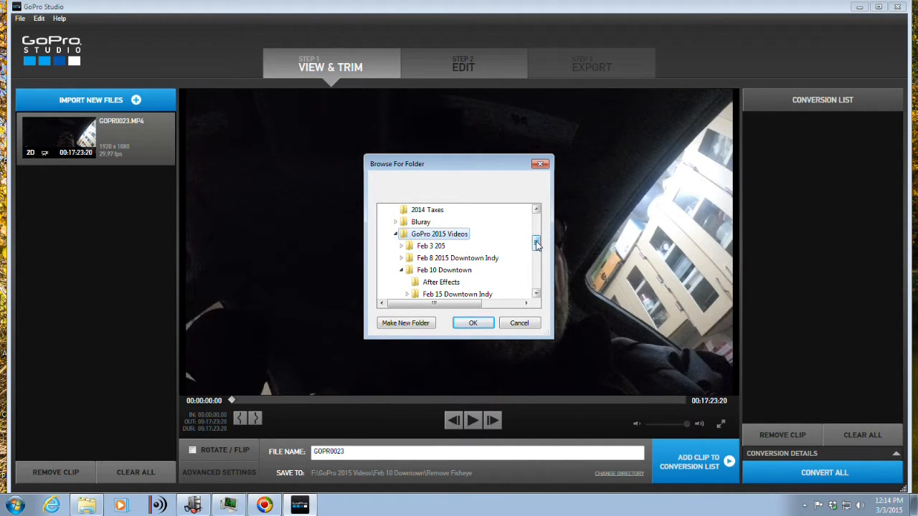
pyautogui.moveTo(538, 246); pyautogui.dragTo(538, 250)
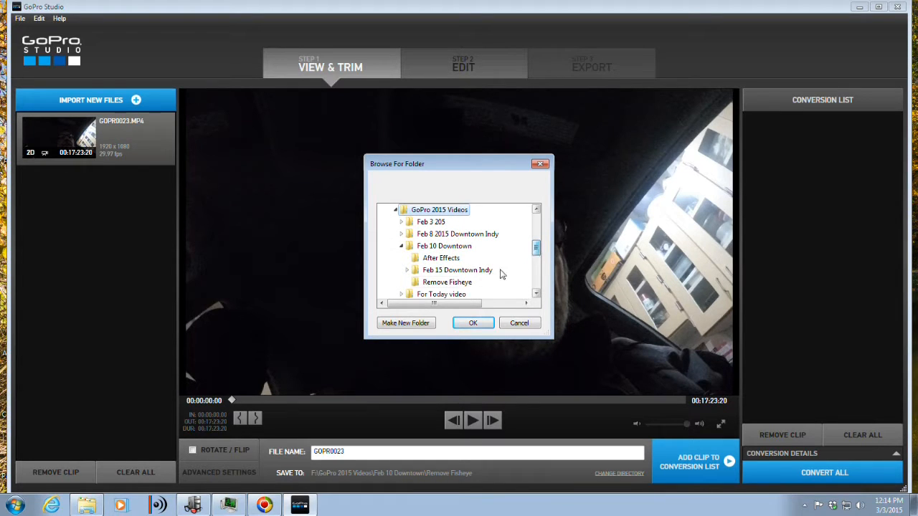
pyautogui.click(442, 294)
pyautogui.scroll(-1, 458, 274)
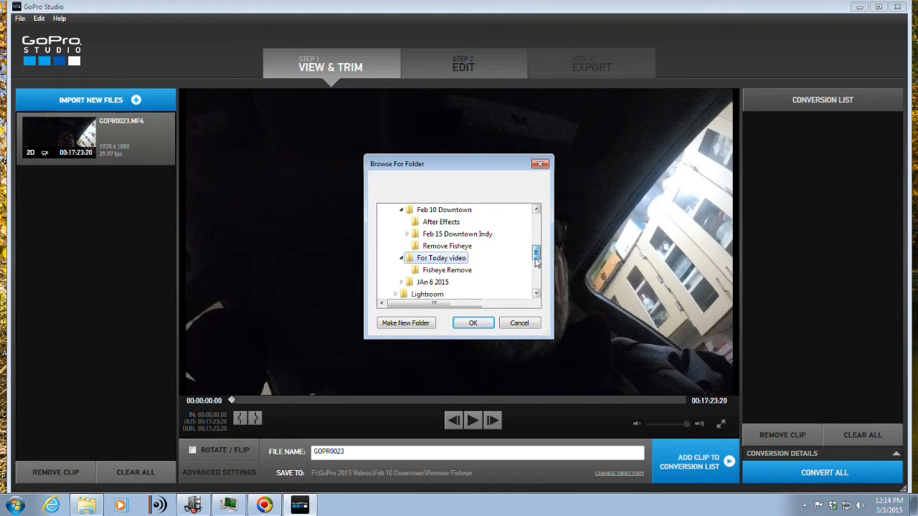
pyautogui.click(450, 270)
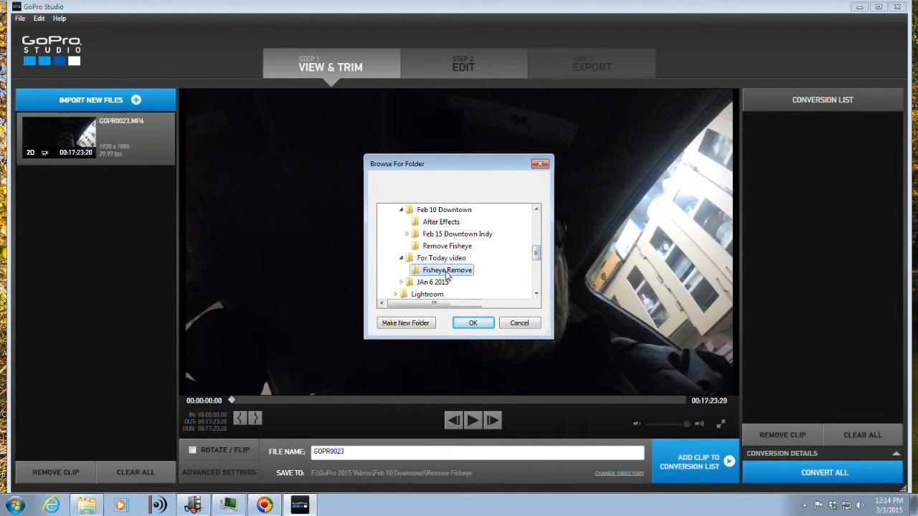
pyautogui.click(472, 323)
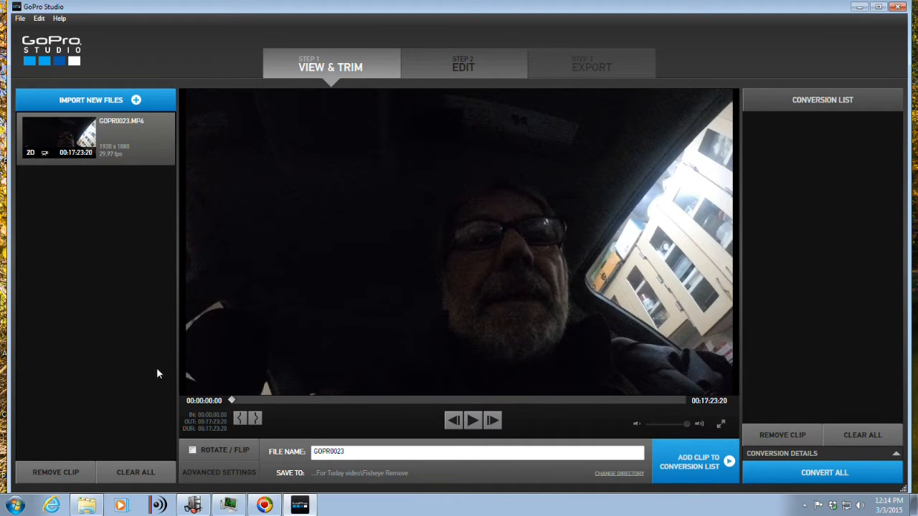
# Accept the advanced conversion settings with source size and frame rate, MOV format, High quality, Remove Fisheye and Remember Settings enabled.
pyautogui.click(208, 471)
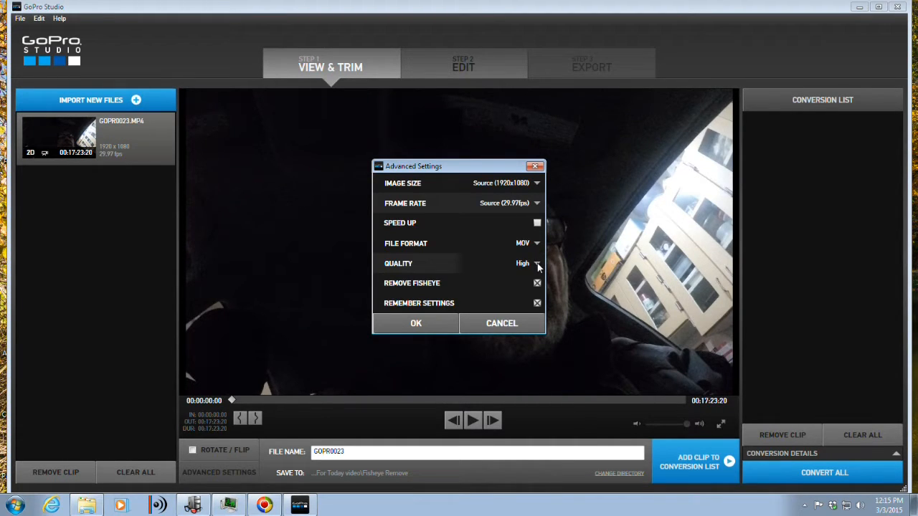
pyautogui.click(416, 324)
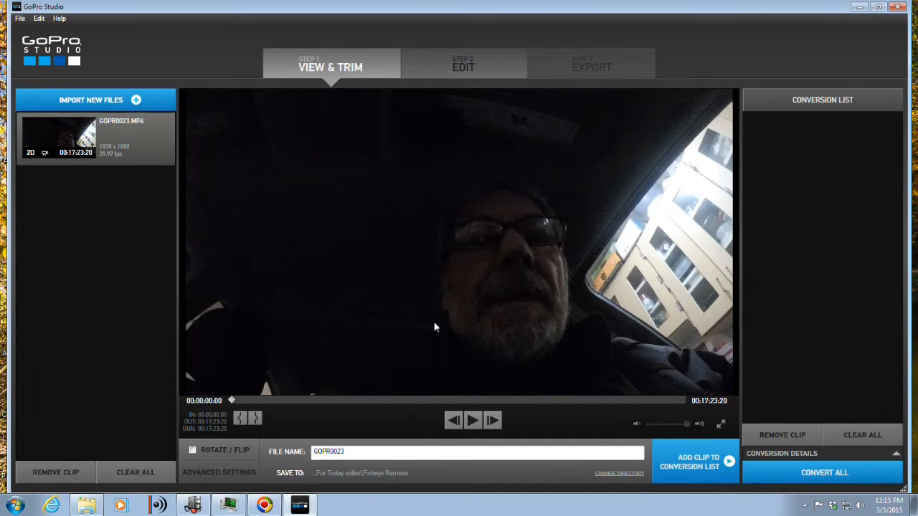
# Add the GOPR0023 clip to the conversion list, show its conversion details and convert it.
pyautogui.click(677, 460)
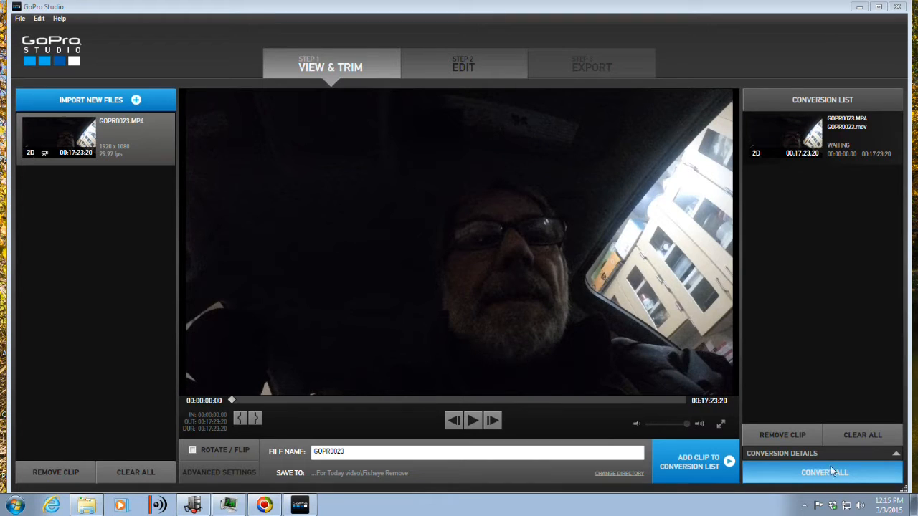
pyautogui.click(897, 456)
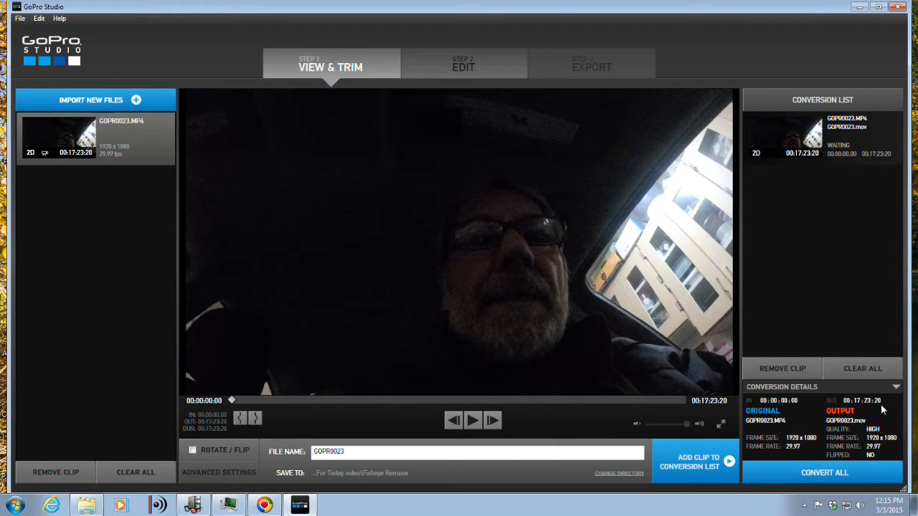
pyautogui.click(852, 478)
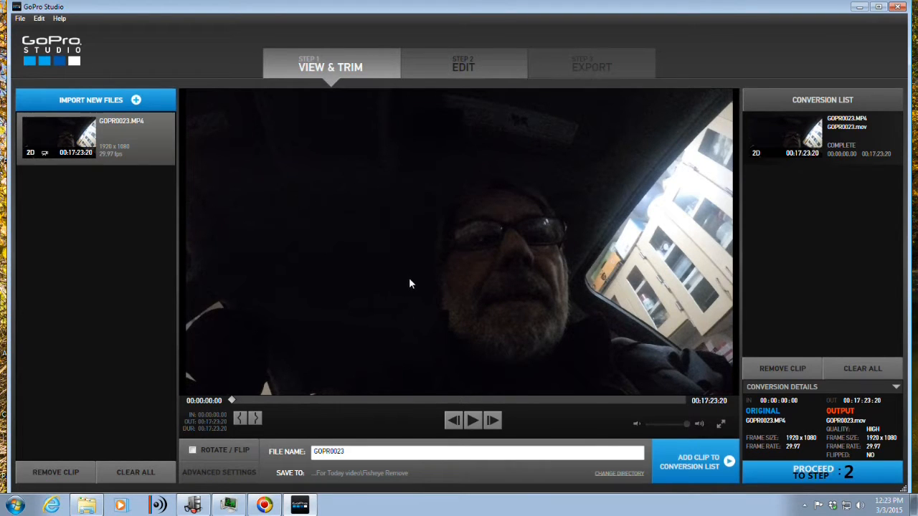
# Create an edit project from the blank template and place the converted GOPR0023 clip on the video track.
pyautogui.click(456, 65)
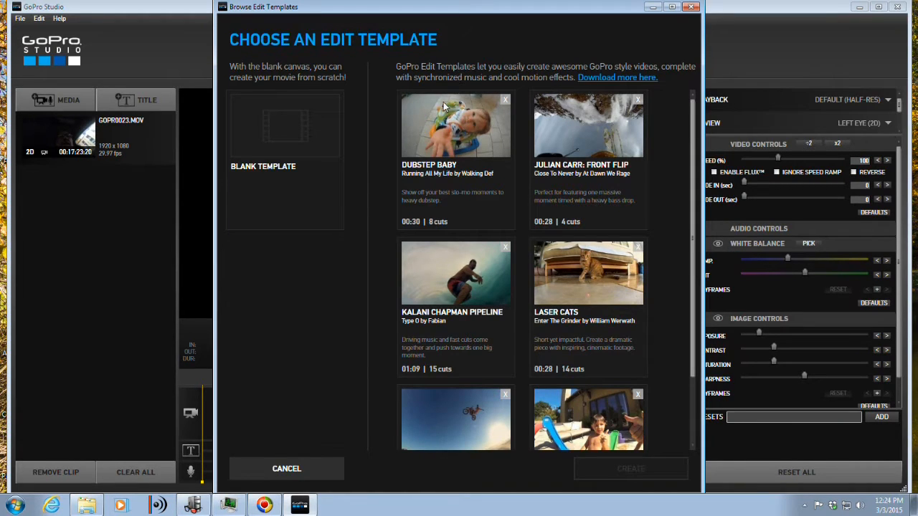
pyautogui.click(289, 158)
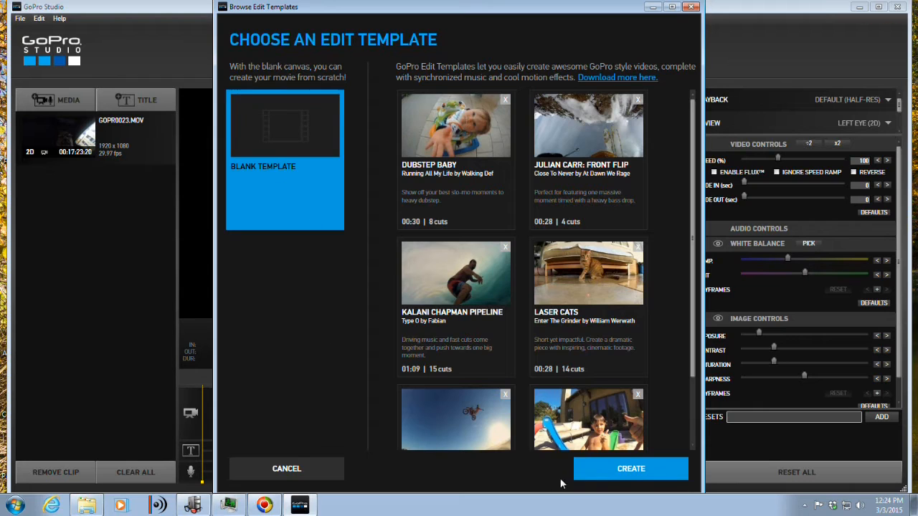
pyautogui.click(594, 471)
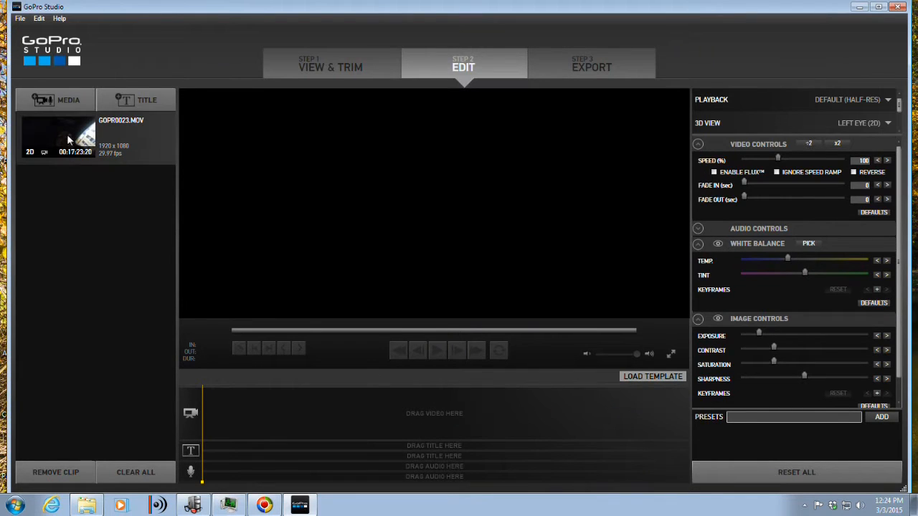
pyautogui.moveTo(65, 130); pyautogui.dragTo(229, 418)
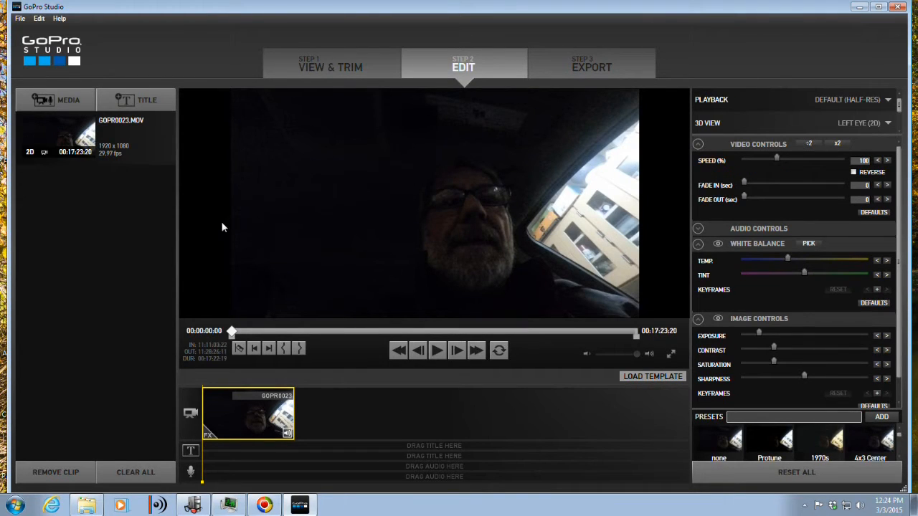
# Play the converted GOPR0023 file from the Fisheye Remove folder in a maximized player to examine the fisheye removal, and close it.
pyautogui.click(91, 507)
pyautogui.doubleClick(352, 189)
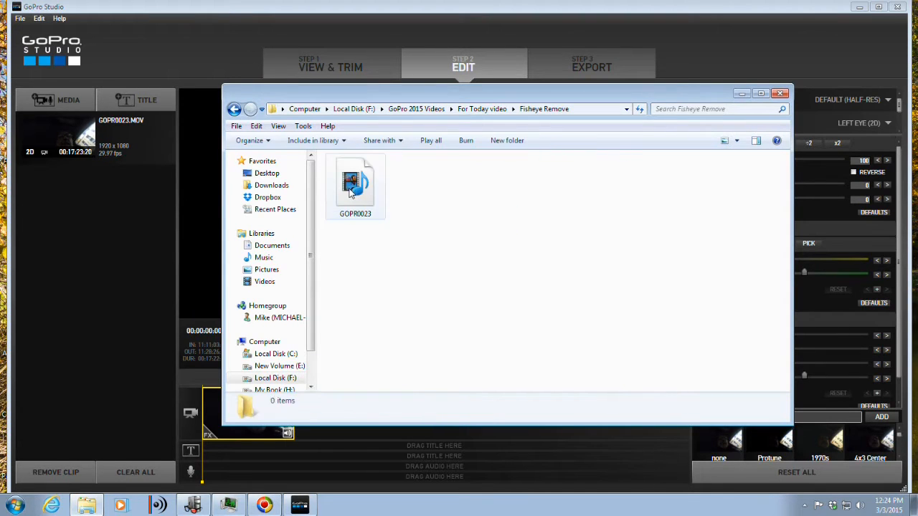
pyautogui.click(359, 191)
pyautogui.doubleClick(357, 188)
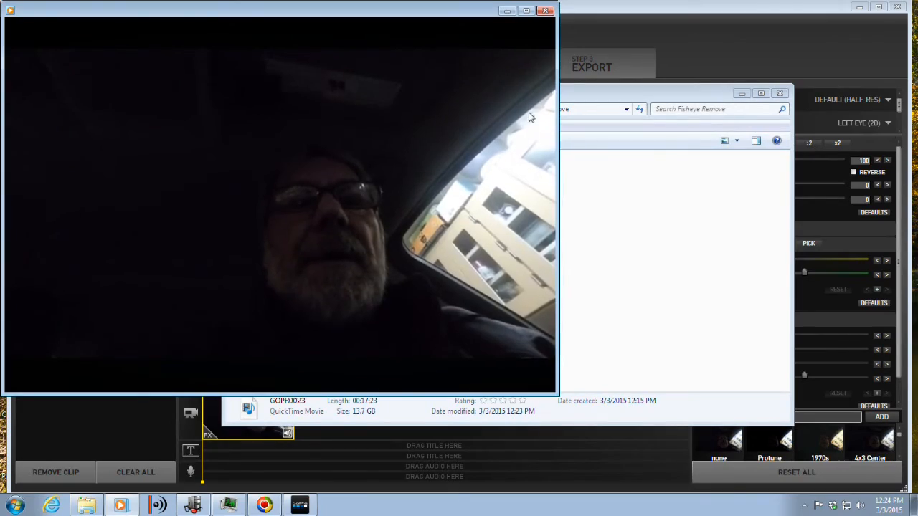
pyautogui.click(525, 10)
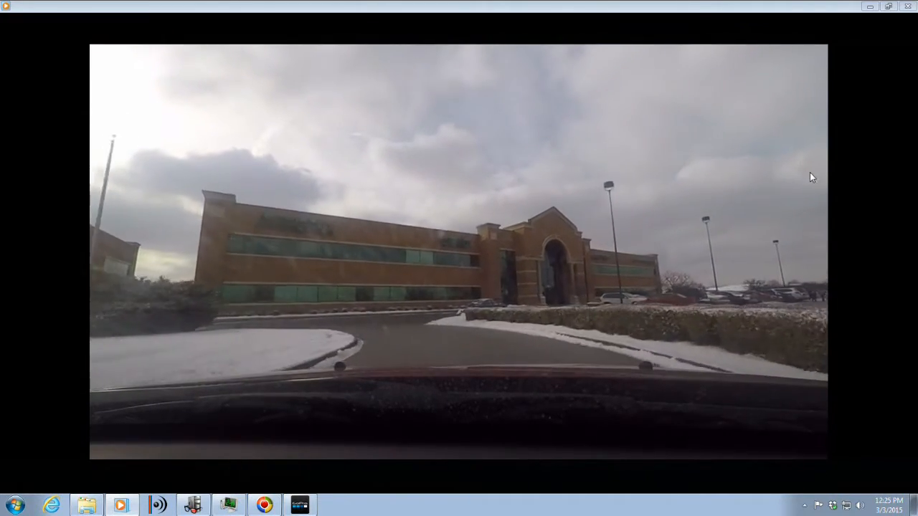
pyautogui.click(905, 7)
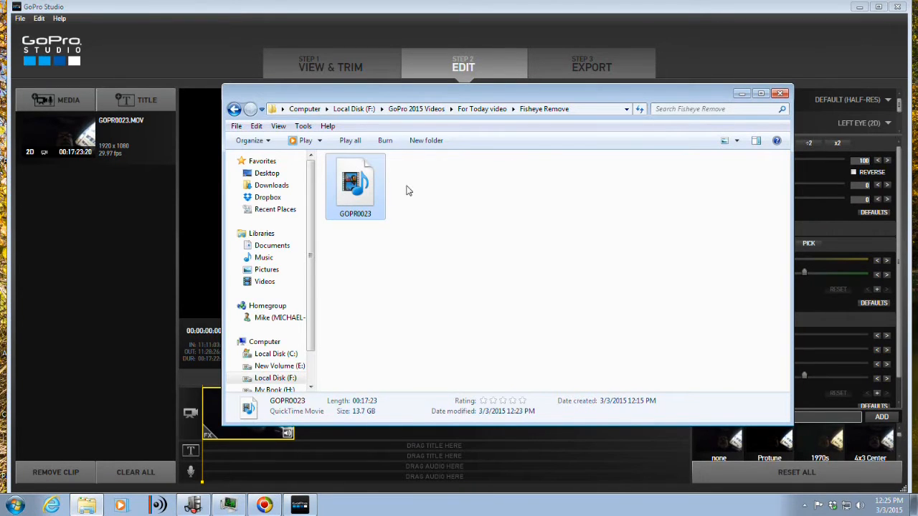
# Inspect the detailed properties of the converted GOPR0023 file, and put the folder window away to return to GoPro Studio.
pyautogui.rightClick(359, 186)
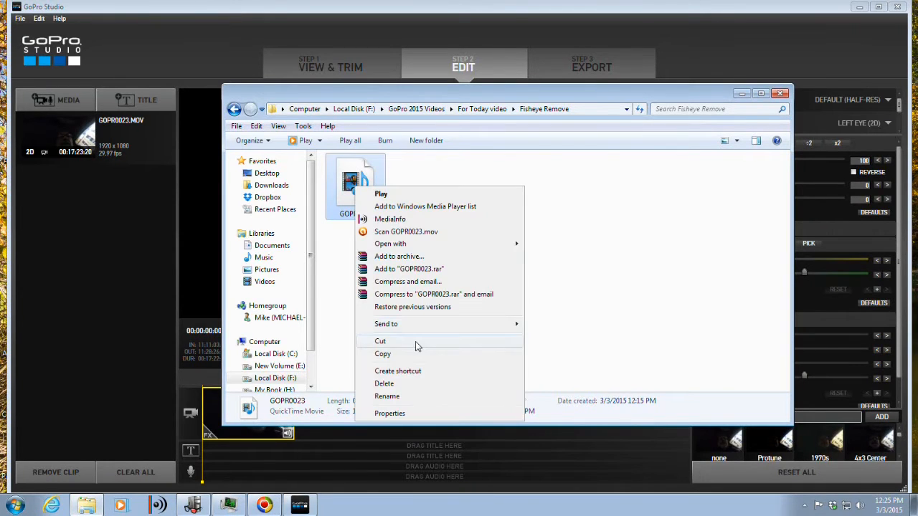
pyautogui.click(406, 413)
pyautogui.click(433, 214)
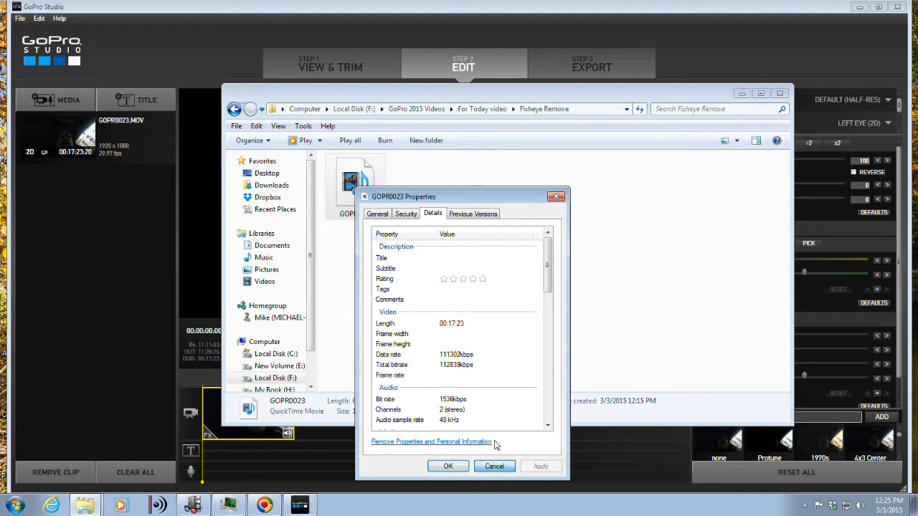
pyautogui.click(504, 465)
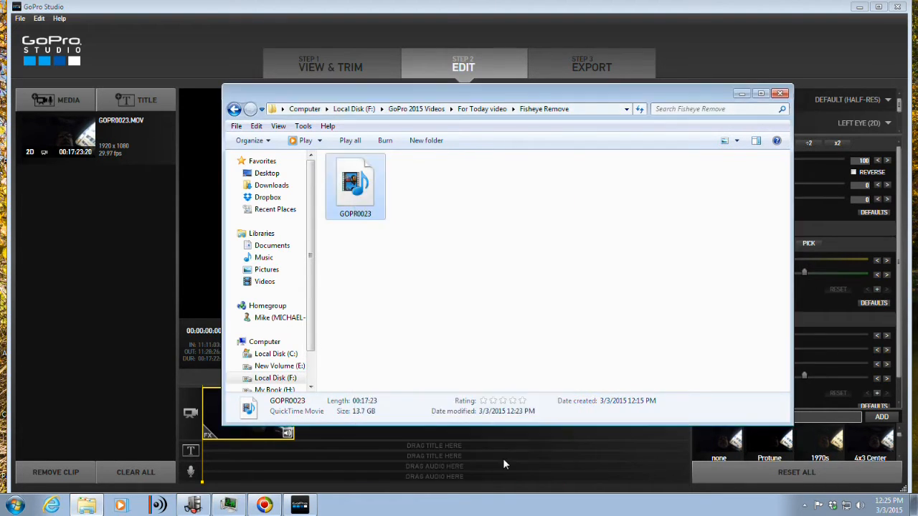
pyautogui.click(742, 94)
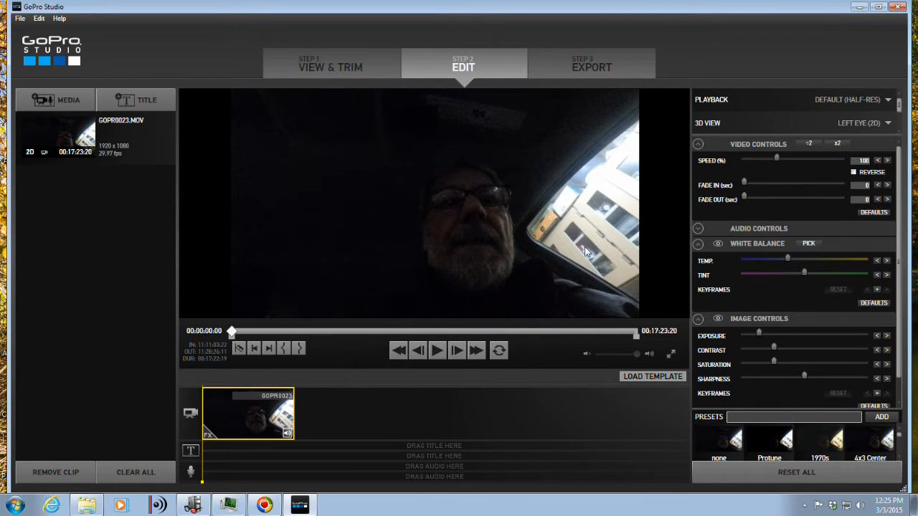
# Try lowering the bitrate in the custom H.264 (MP4) export settings, and cancel the export.
pyautogui.click(603, 72)
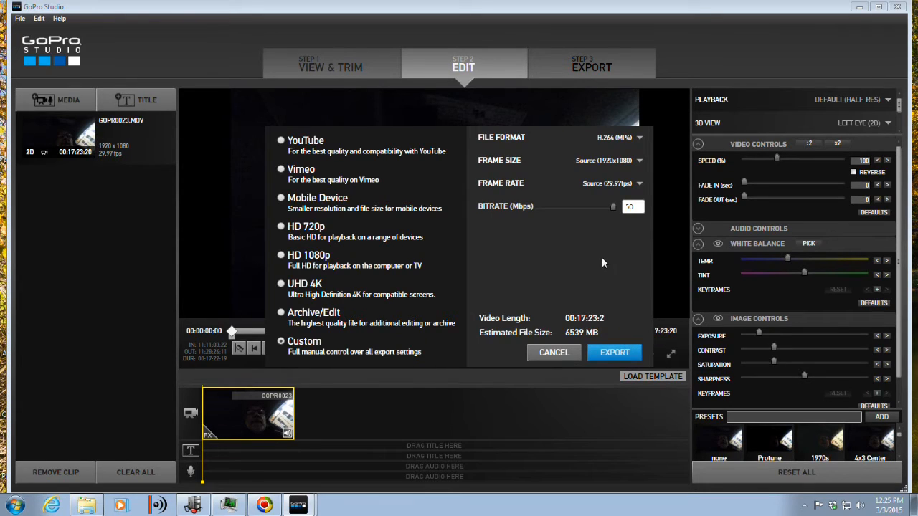
pyautogui.moveTo(613, 207); pyautogui.dragTo(586, 206)
pyautogui.moveTo(586, 206); pyautogui.dragTo(583, 206)
pyautogui.moveTo(583, 209); pyautogui.dragTo(584, 210)
pyautogui.click(571, 352)
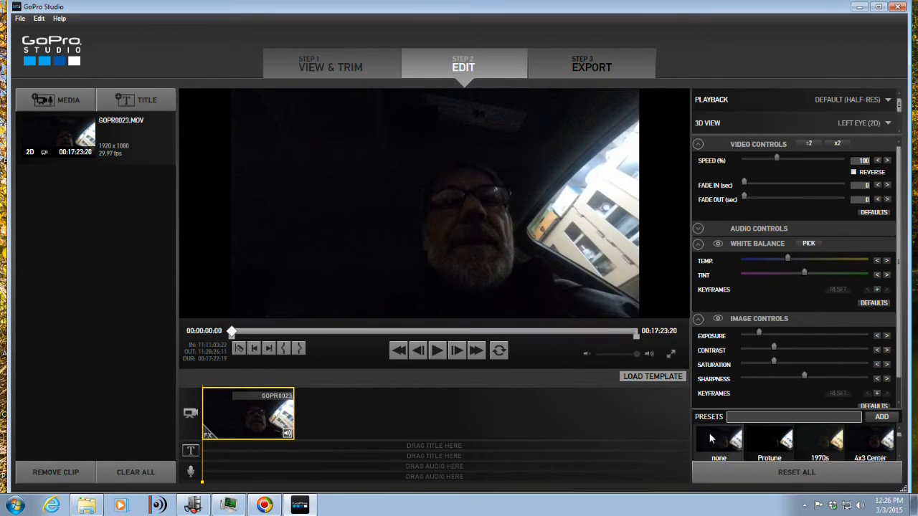
# Set the custom H.264 (MP4) export bitrate to 30 Mbps and start the export.
pyautogui.click(618, 67)
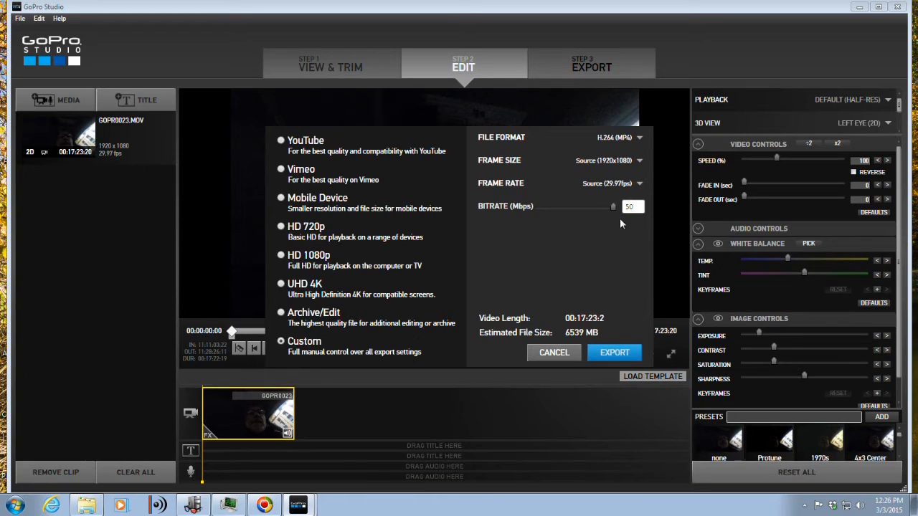
pyautogui.moveTo(613, 206); pyautogui.dragTo(584, 207)
pyautogui.click(634, 357)
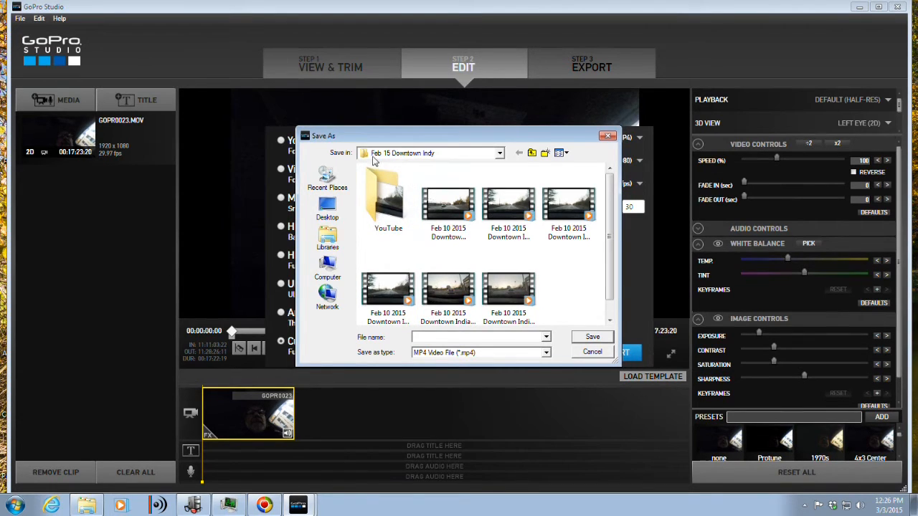
# Save the exported video as "Jan 6 2015 Driving around" in the Fisheye Remove folder under GoPro 2015 Videos, For Today video.
pyautogui.click(499, 153)
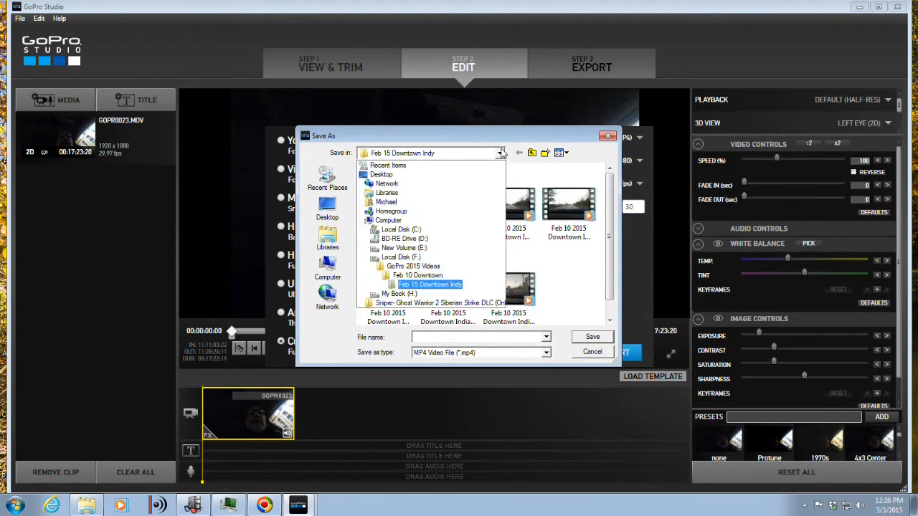
pyautogui.click(419, 267)
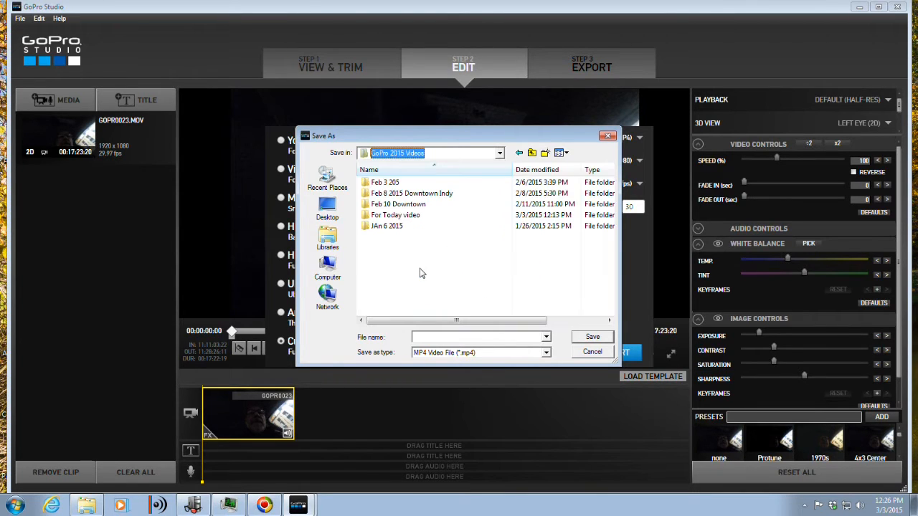
pyautogui.doubleClick(395, 215)
pyautogui.doubleClick(391, 208)
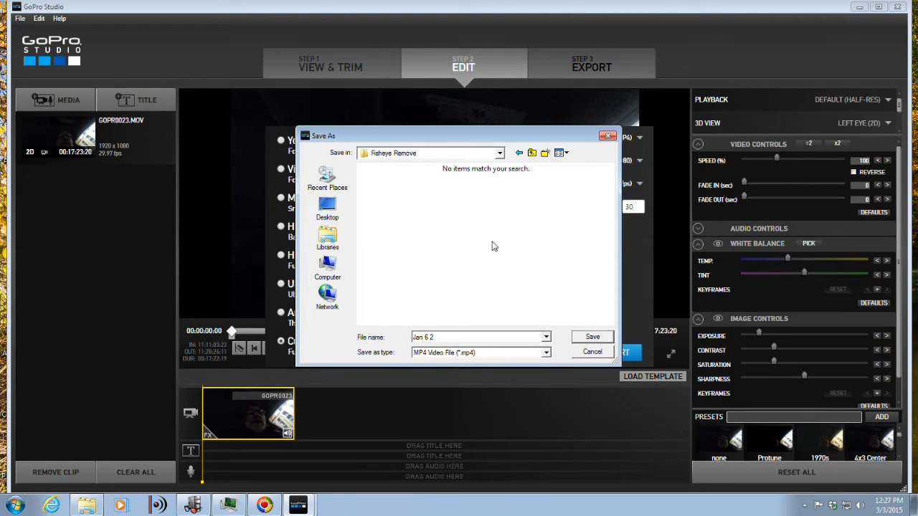
pyautogui.write('15')
pyautogui.write('Driving around')
pyautogui.click(593, 336)
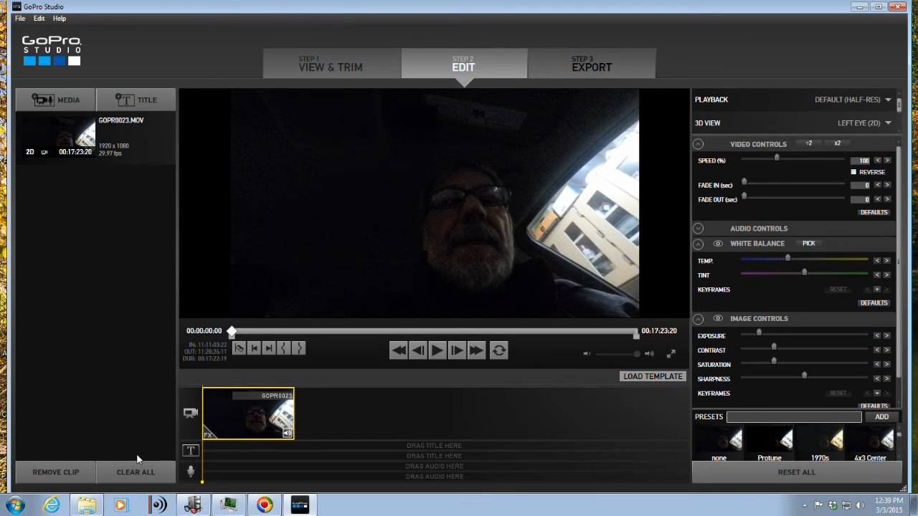
# Inspect the general and detailed properties of the exported "Jan 6 2015 Driving around" file in the Fisheye Remove folder, and close them.
pyautogui.click(87, 506)
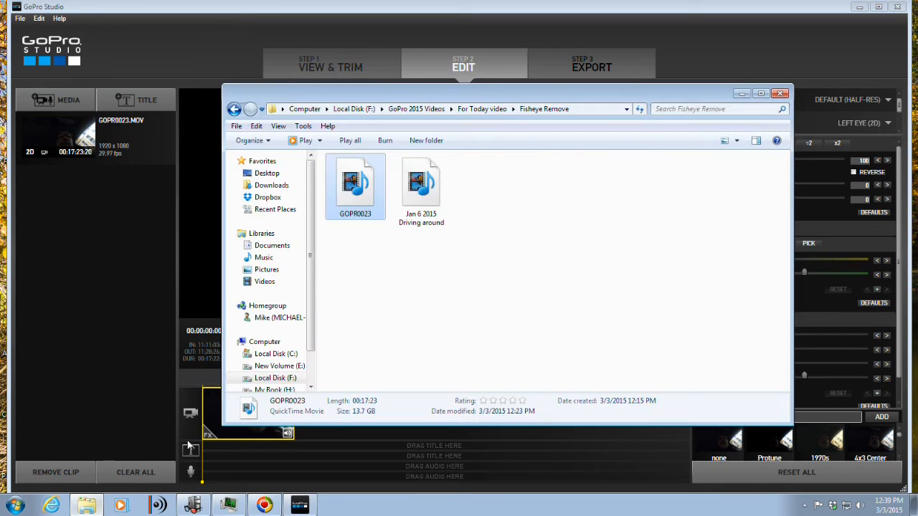
pyautogui.rightClick(423, 194)
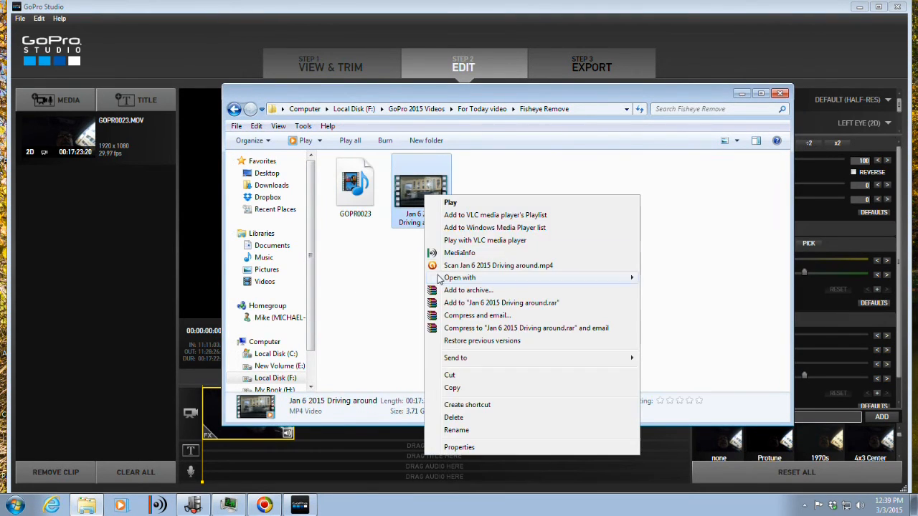
pyautogui.click(464, 447)
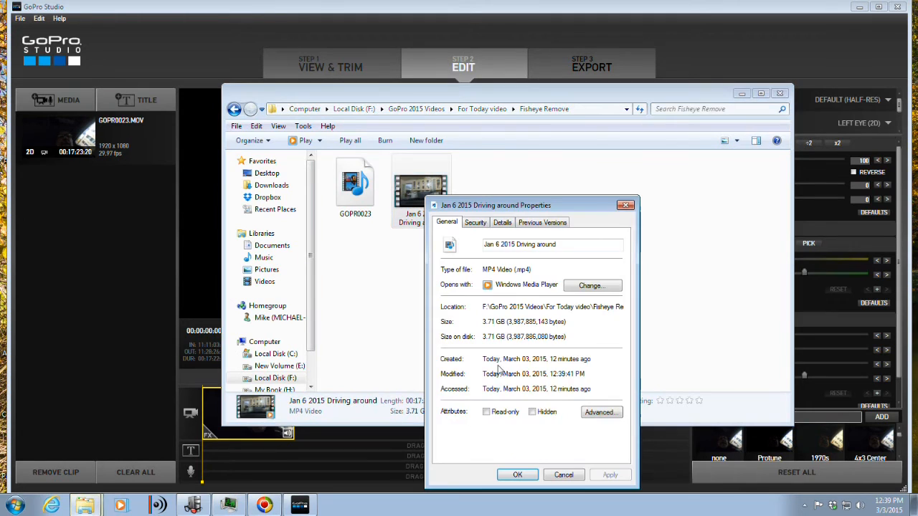
pyautogui.click(503, 224)
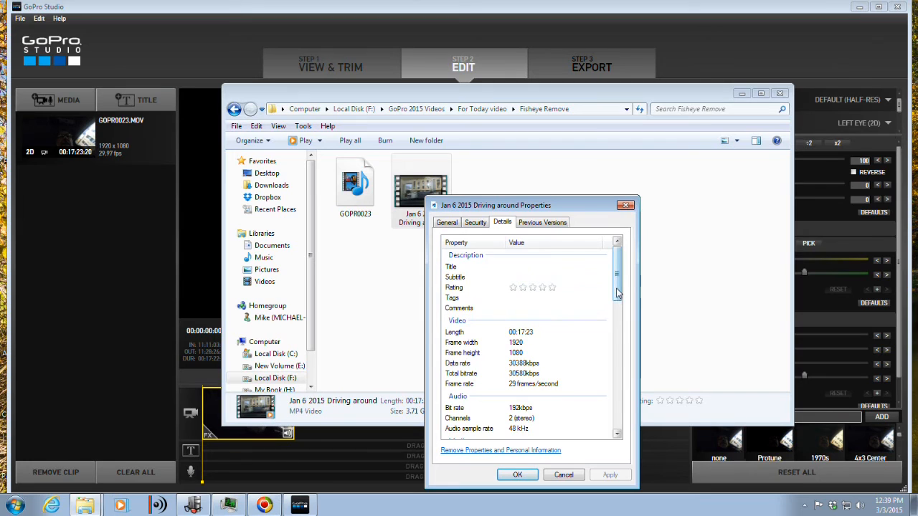
pyautogui.click(515, 475)
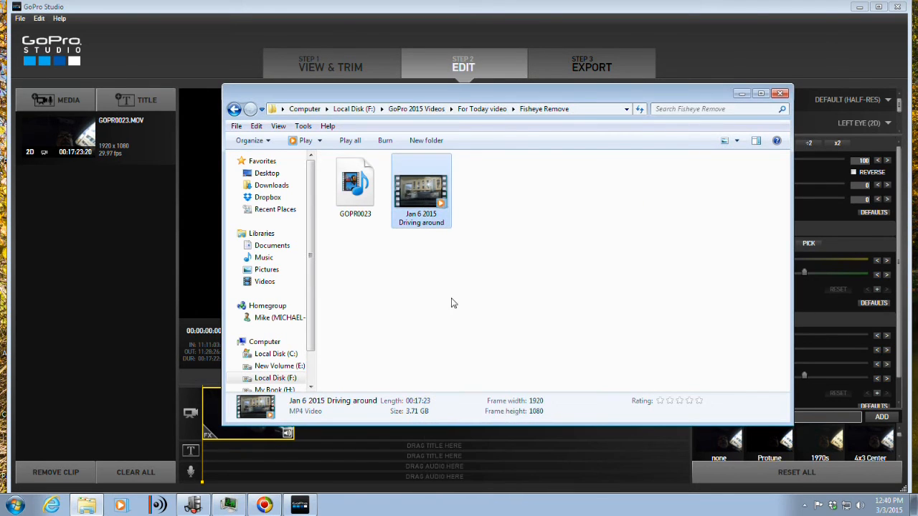
# Play the exported "Jan 6 2015 Driving around" video to examine the result.
pyautogui.doubleClick(423, 205)
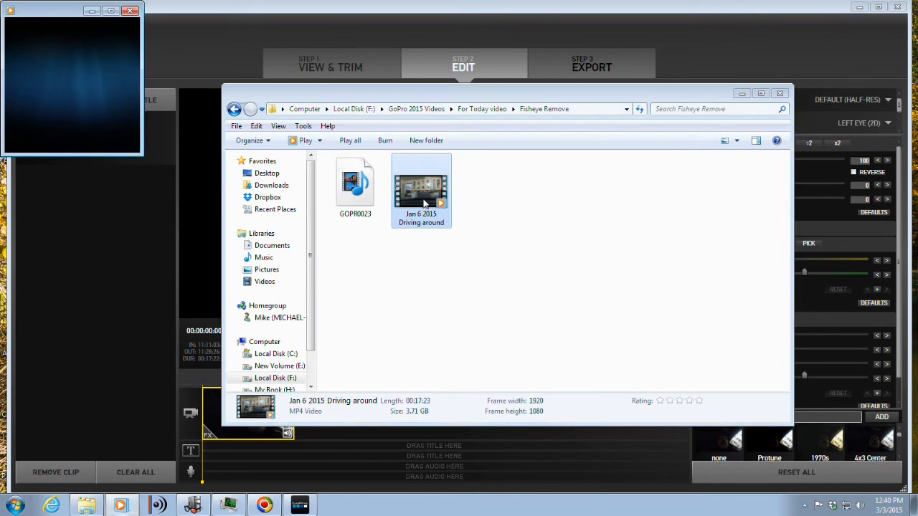